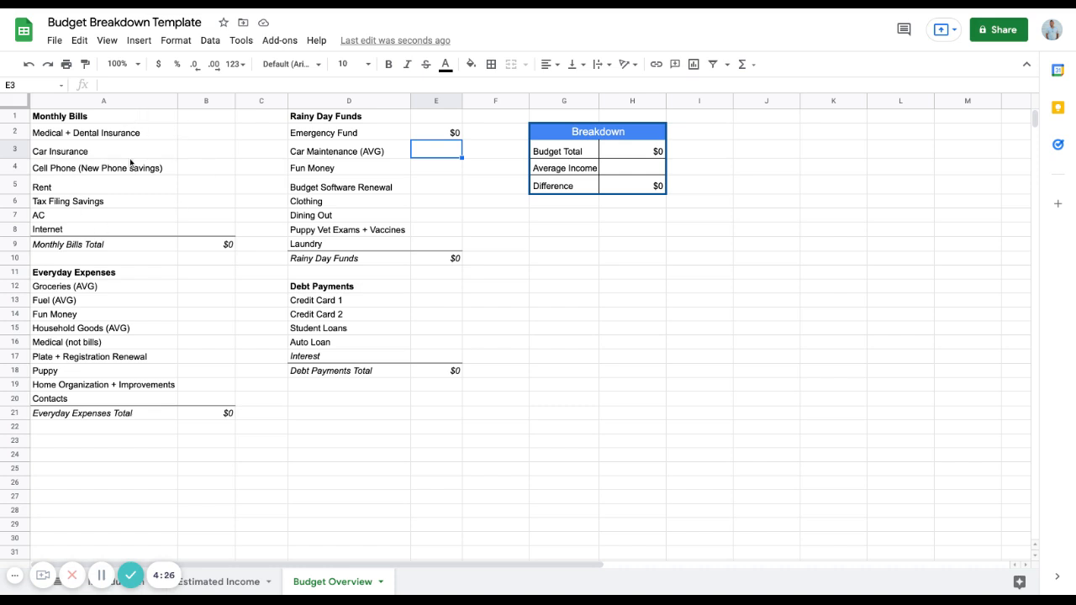
left_click(57, 170)
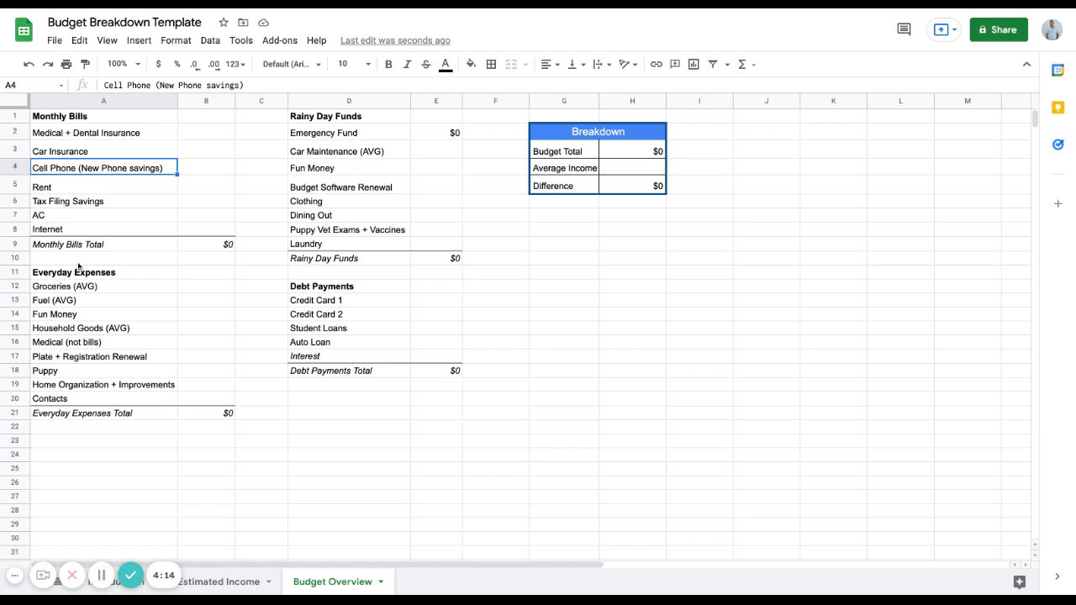
left_click(72, 290)
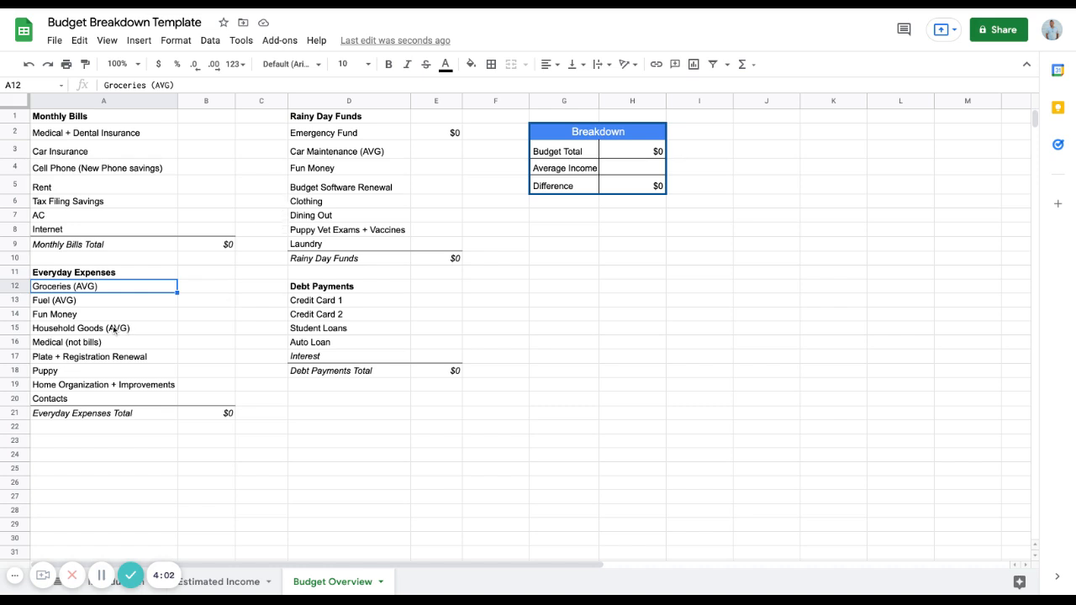
left_click(54, 316)
left_click(358, 170)
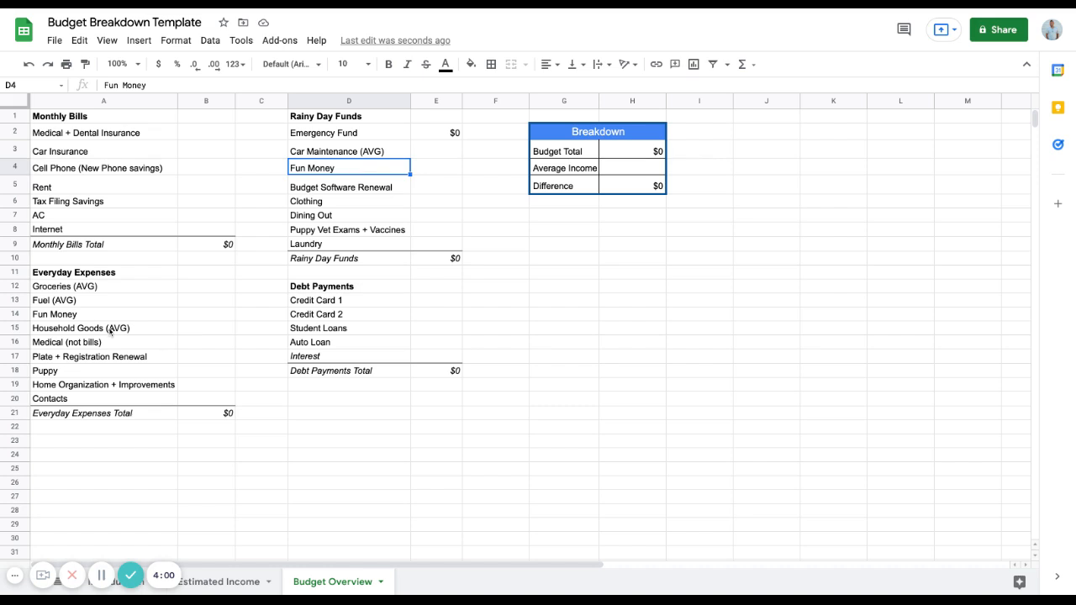
left_click(86, 316)
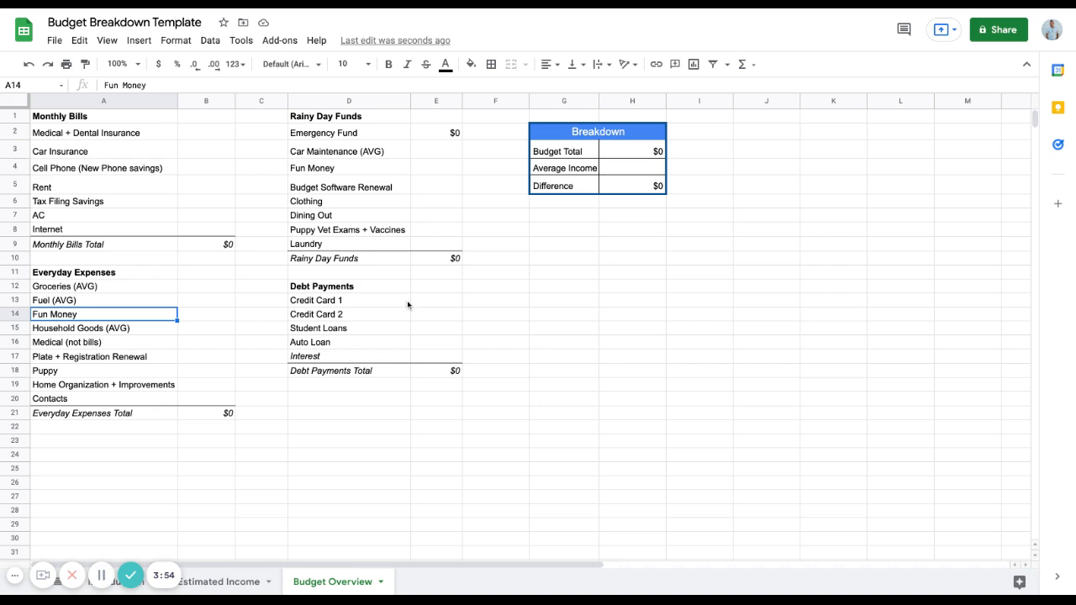
left_click(374, 170)
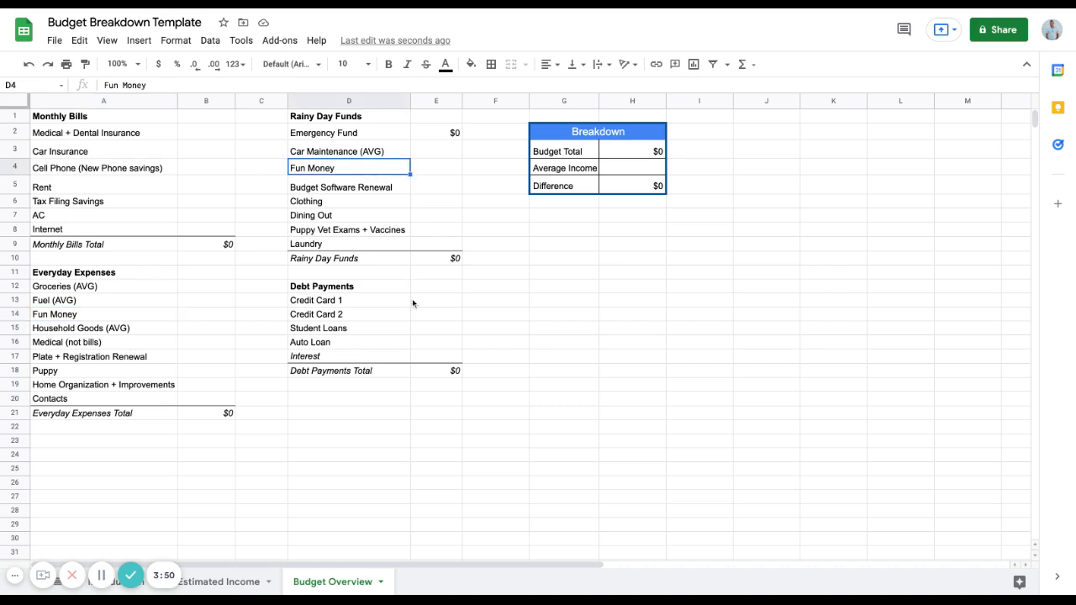
Clear the Fun Money entry from the Everyday Expenses list
left_click(82, 316)
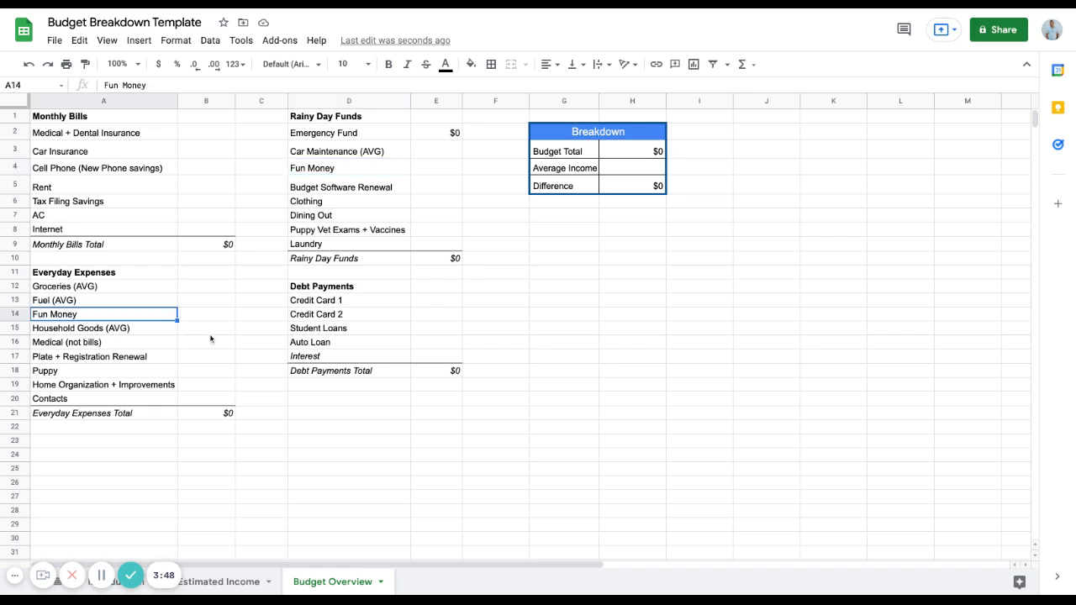
key("Delete")
key("Right")
key("Left")
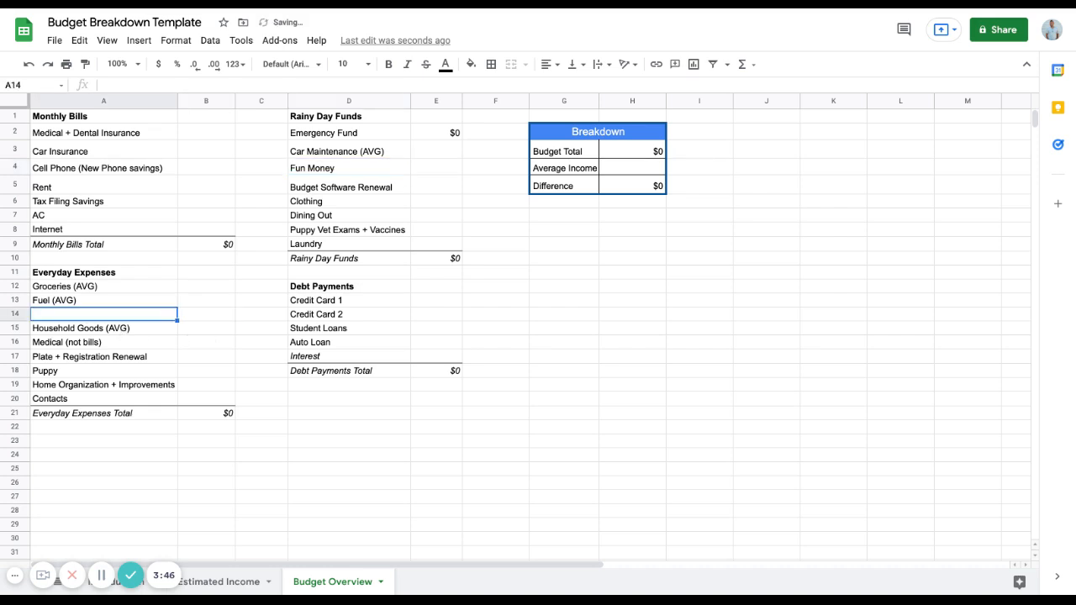
key("Up")
key("Right")
key("Right")
key("Right")
key("Up")
key("Up")
key("Up")
key("Up")
key("Up")
key("Up")
key("Up")
key("Up")
key("Up")
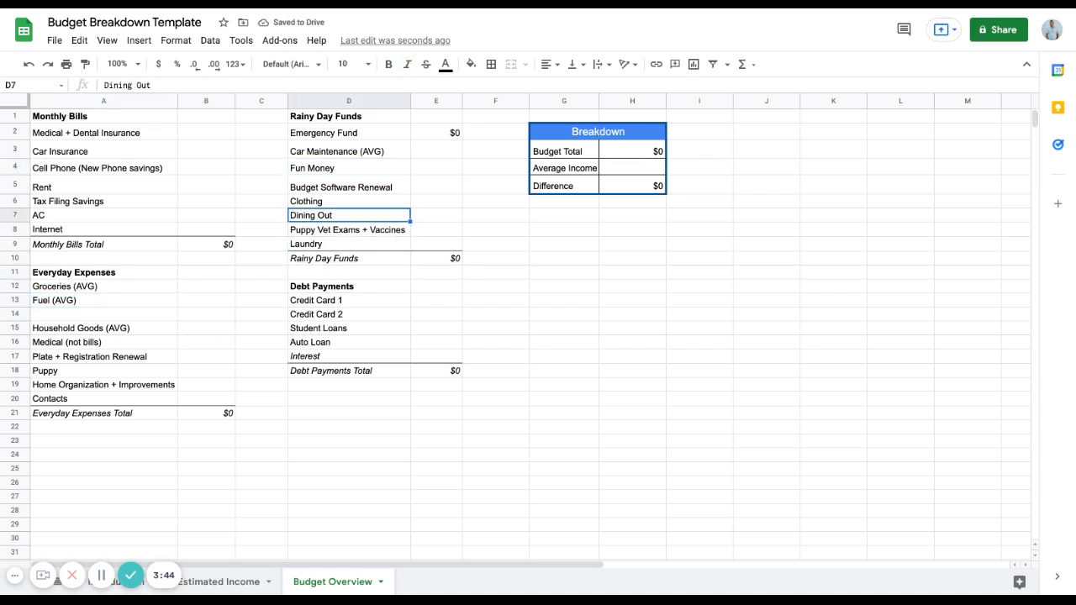
key("Up")
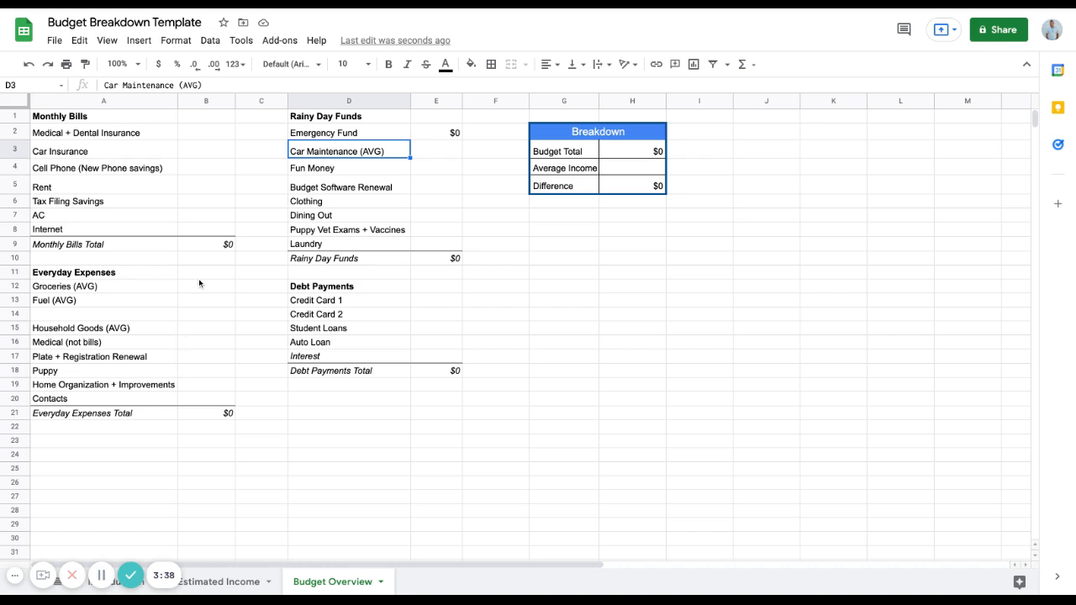
Insert blank cells in columns A and B at Household Goods (AVG), shifting the existing entries down
left_click(56, 331)
key("shift+Right")
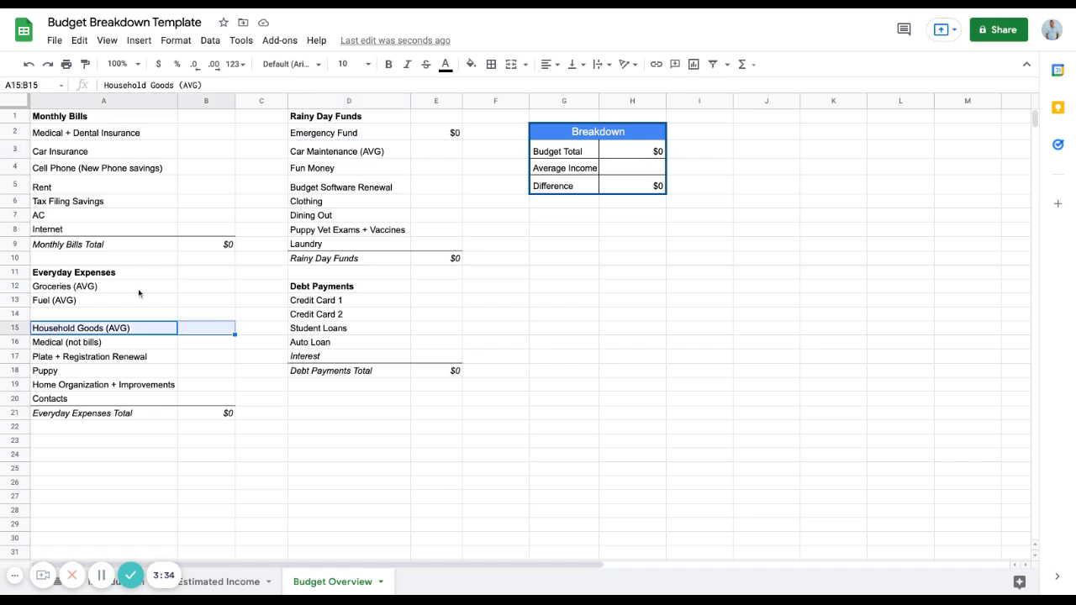
right_click(111, 335)
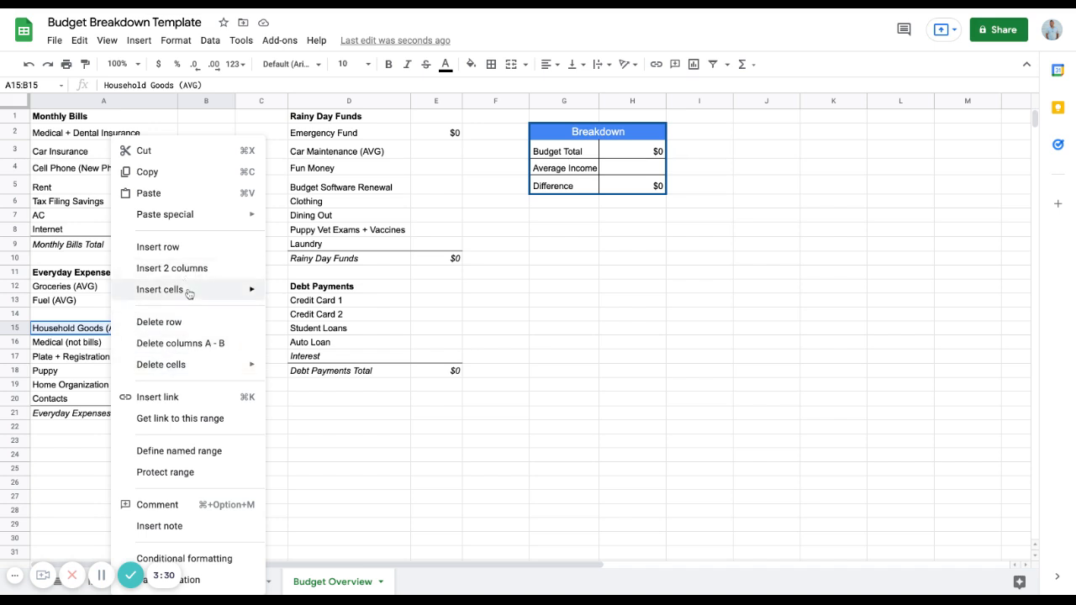
mouse_move(189, 293)
left_click(289, 326)
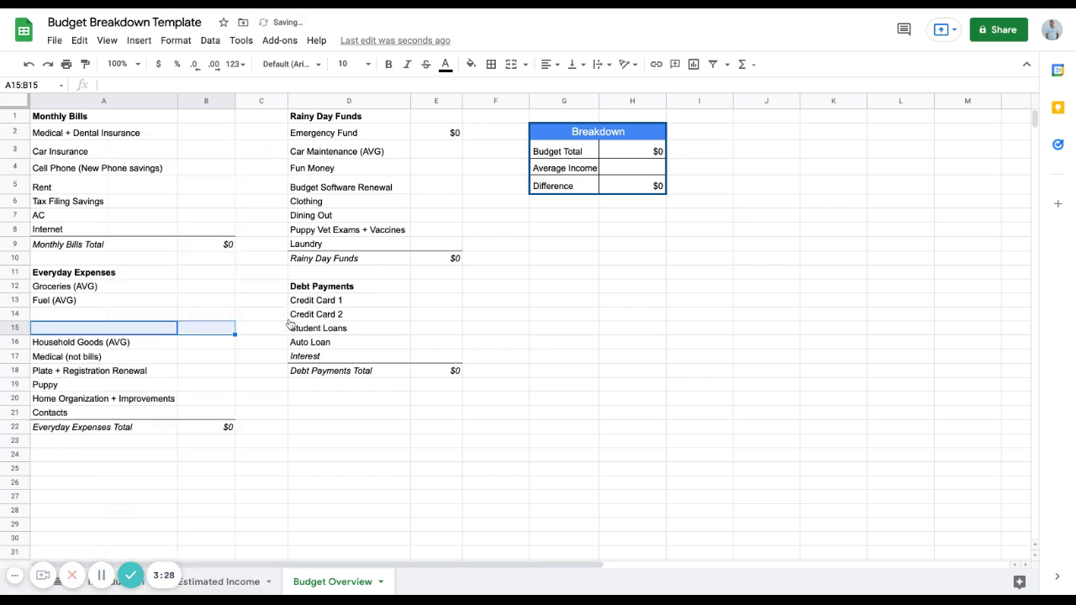
Delete the empty cells A14:B15 in Everyday Expenses, shifting the entries below up
left_click(103, 333)
left_click(197, 334)
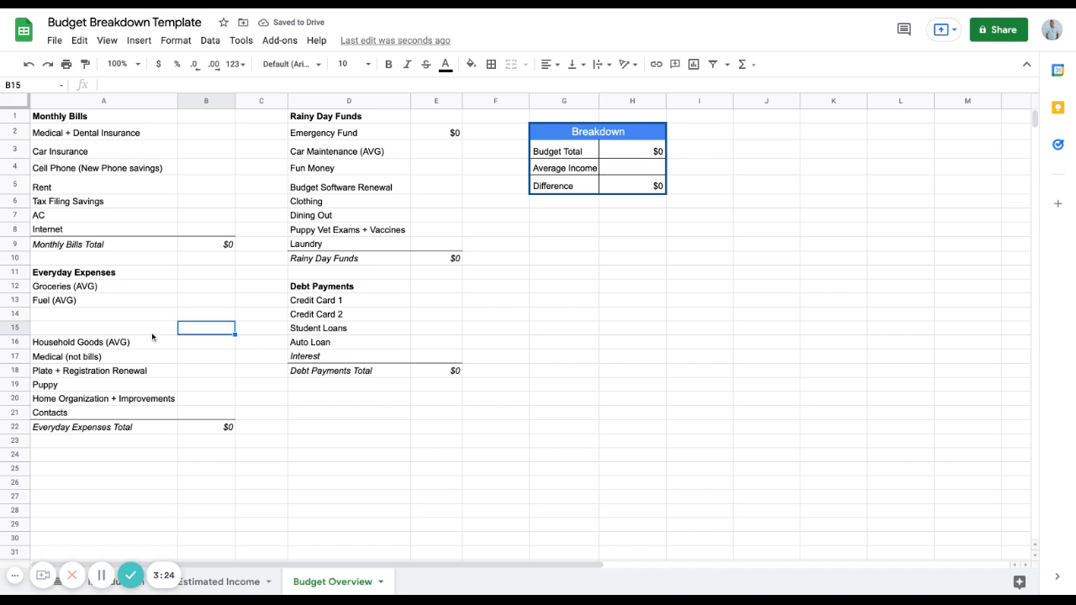
left_click_drag(118, 313, 207, 331)
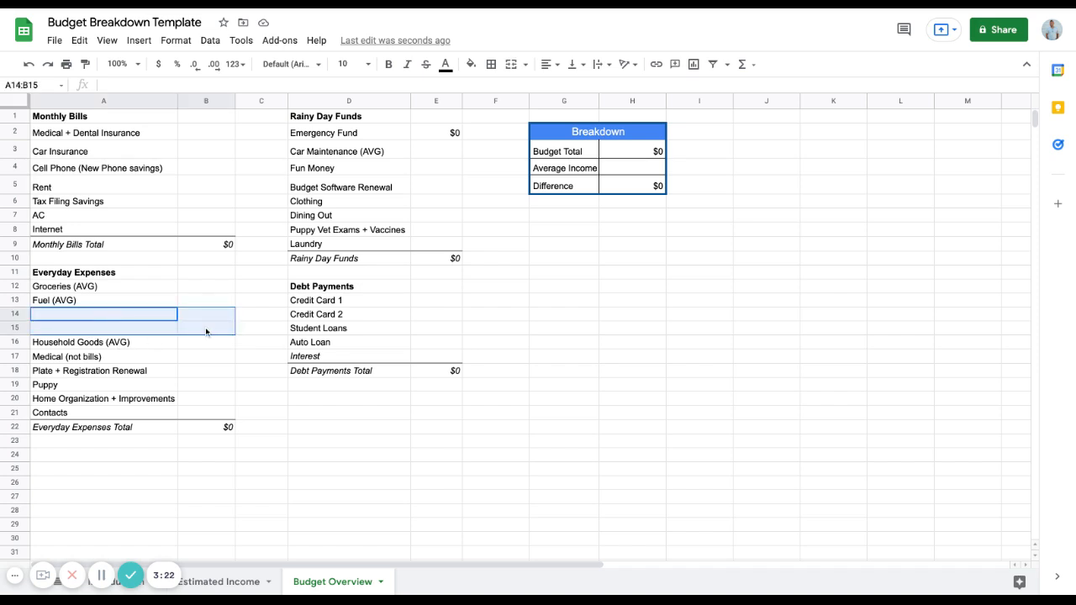
right_click(206, 333)
mouse_move(311, 311)
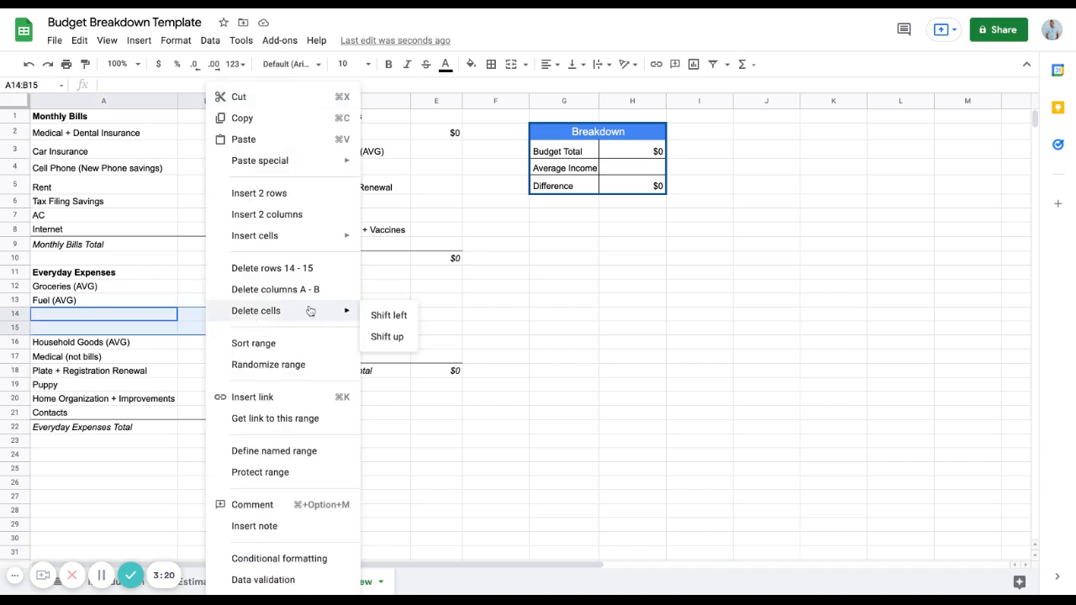
left_click(387, 336)
left_click(181, 471)
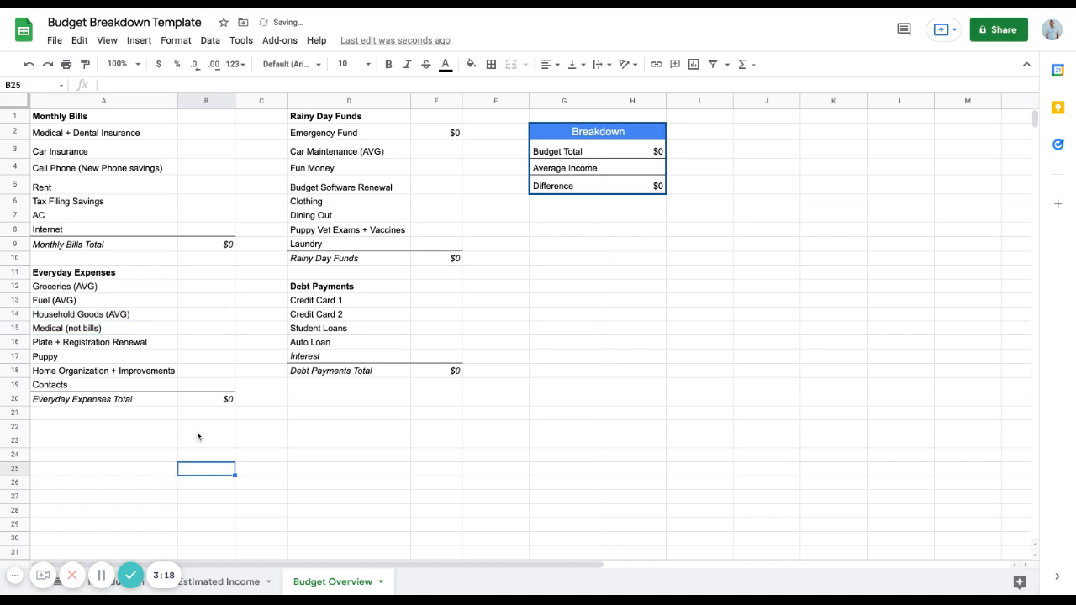
Check which cells the Everyday Expenses Total formula sums against the list of expense categories
left_click_drag(99, 289, 105, 385)
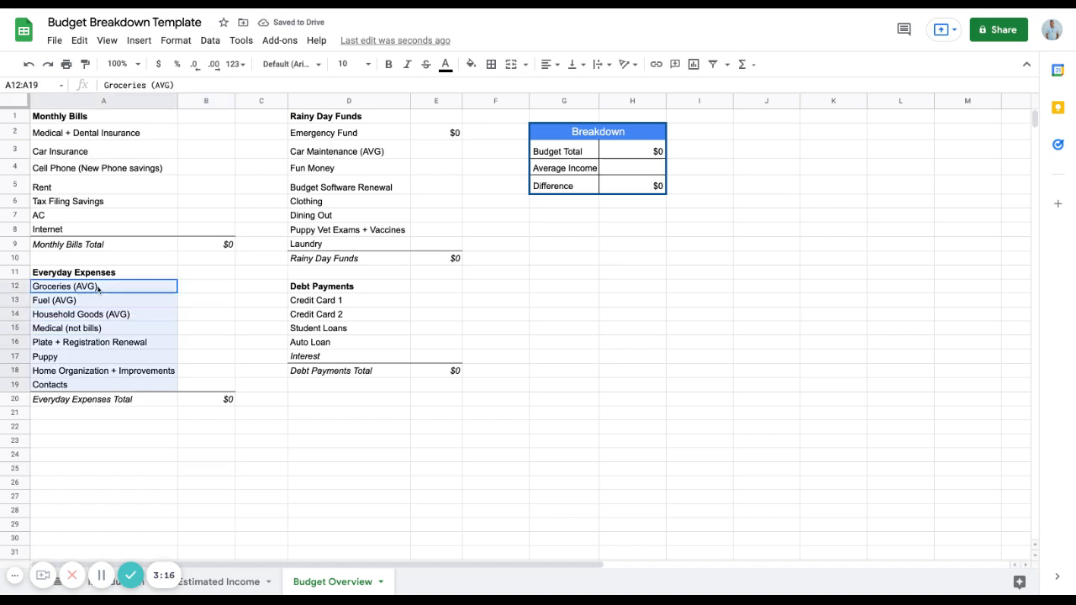
double_click(198, 401)
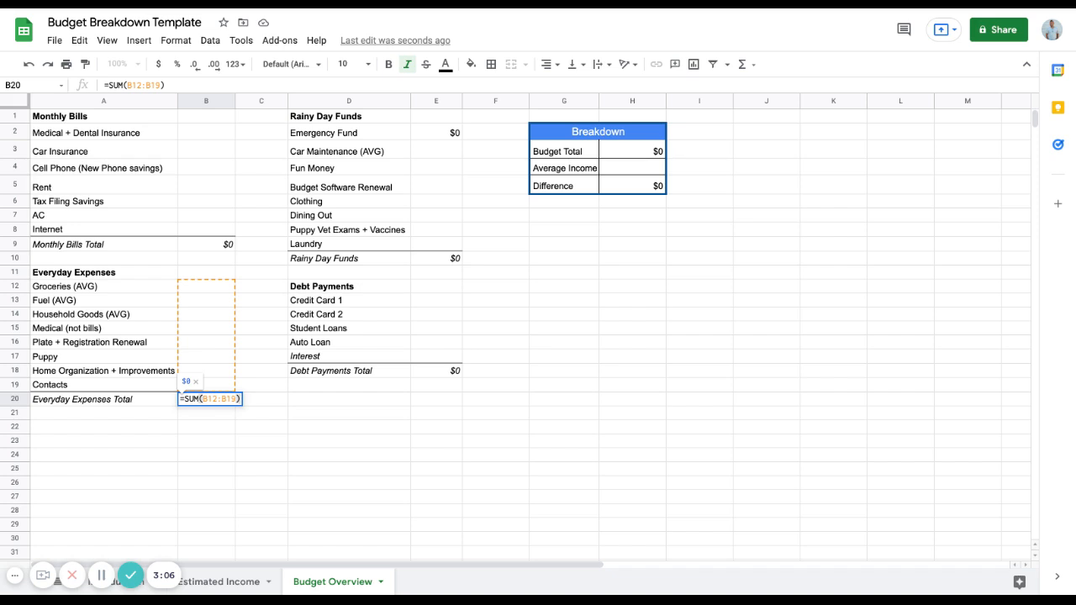
key("Return")
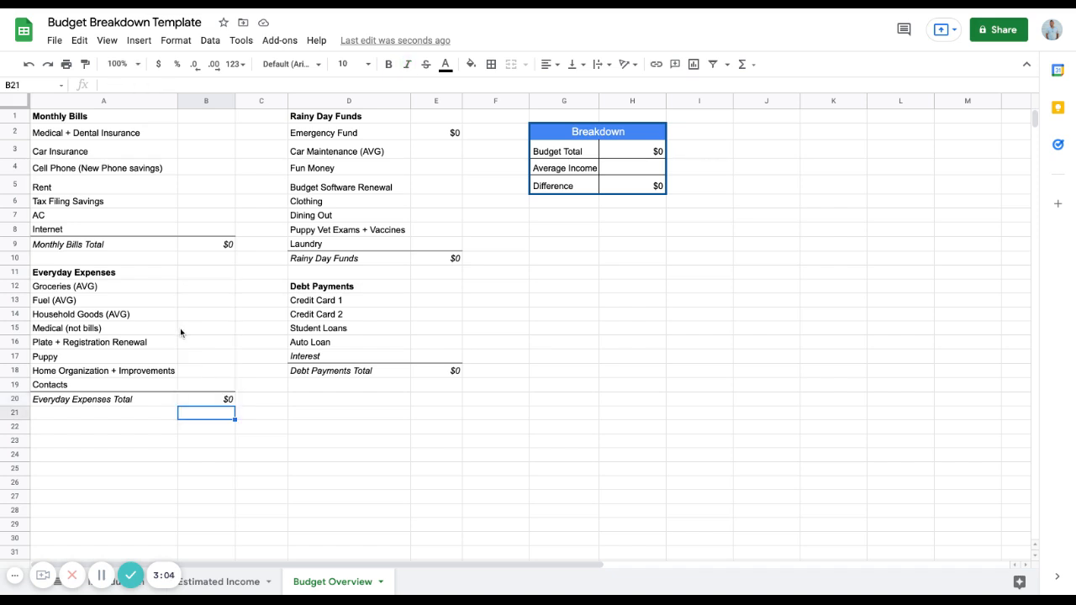
left_click(122, 273)
key("shift+Right")
key("ctrl+shift+Down")
left_click(98, 458)
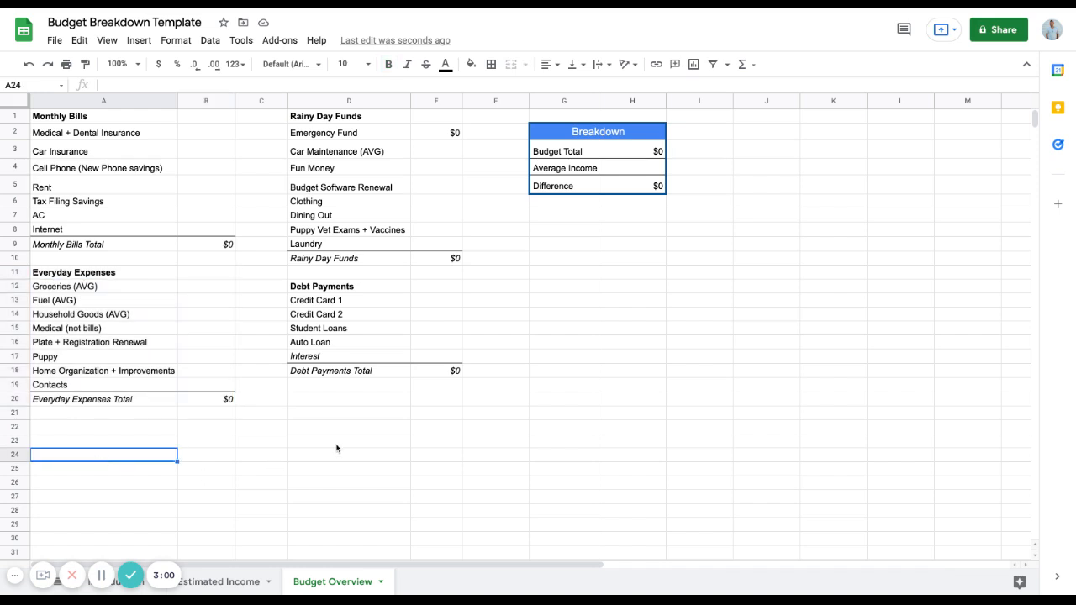
left_click(89, 430)
left_click(325, 428)
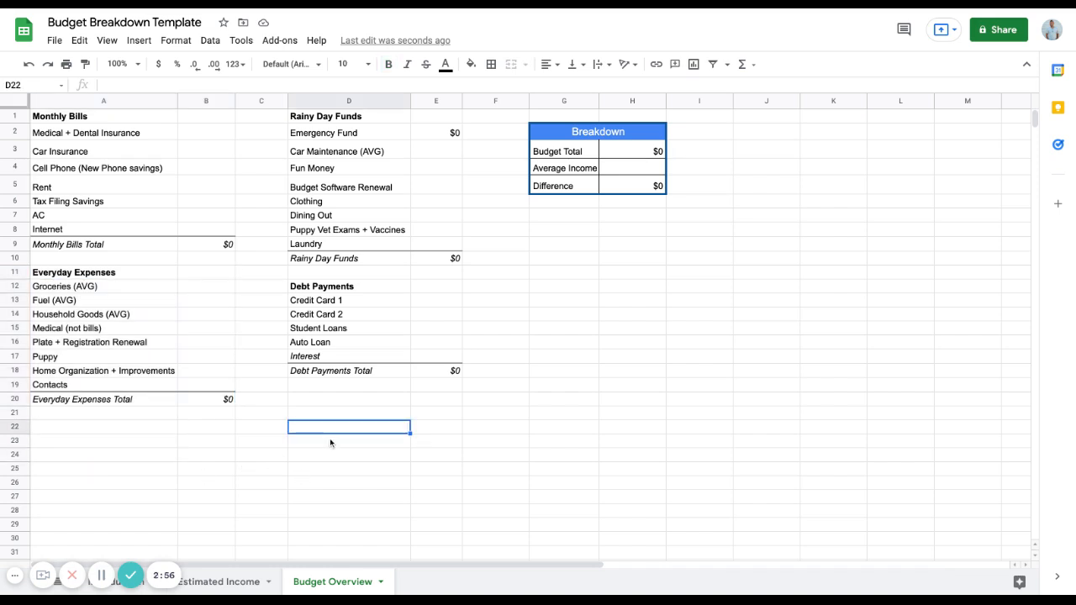
Duplicate the whole Everyday Expenses block, from its heading through its total in A11:B20, starting at cell A22
left_click(113, 272)
key("shift+Down")
left_click_drag(113, 273, 197, 403)
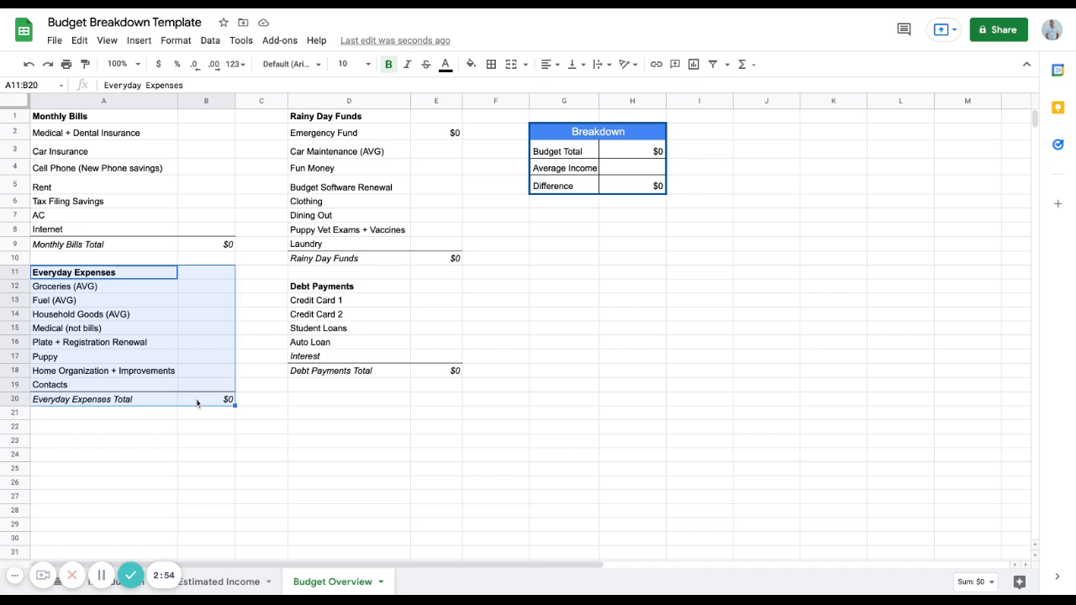
key("ctrl+c")
left_click(129, 426)
key("ctrl+v")
scroll(195, 461, "down", 1)
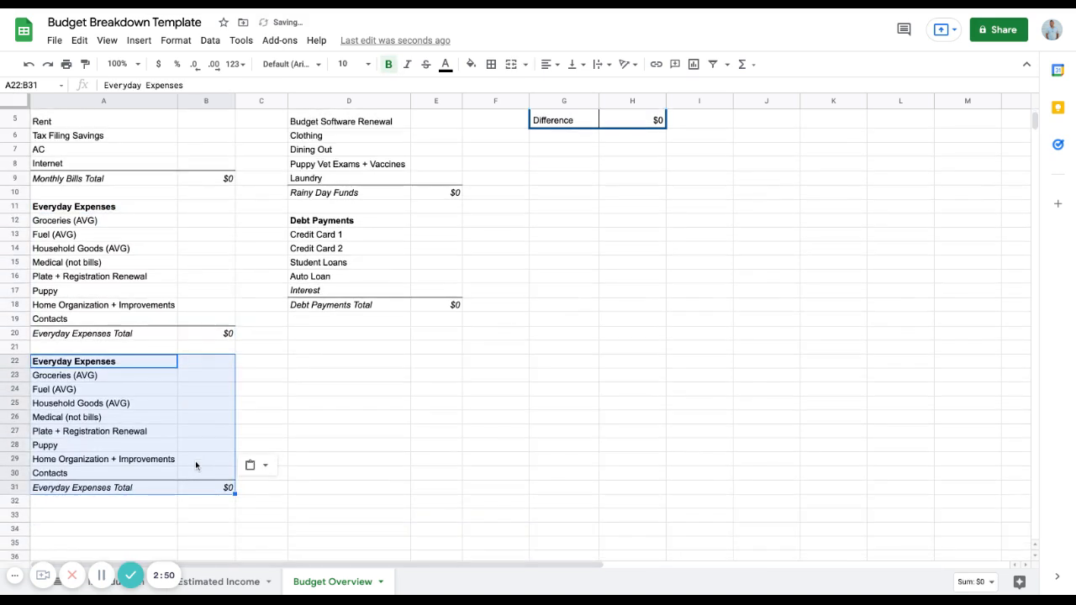
scroll(447, 386, "up", 1)
left_click(591, 261)
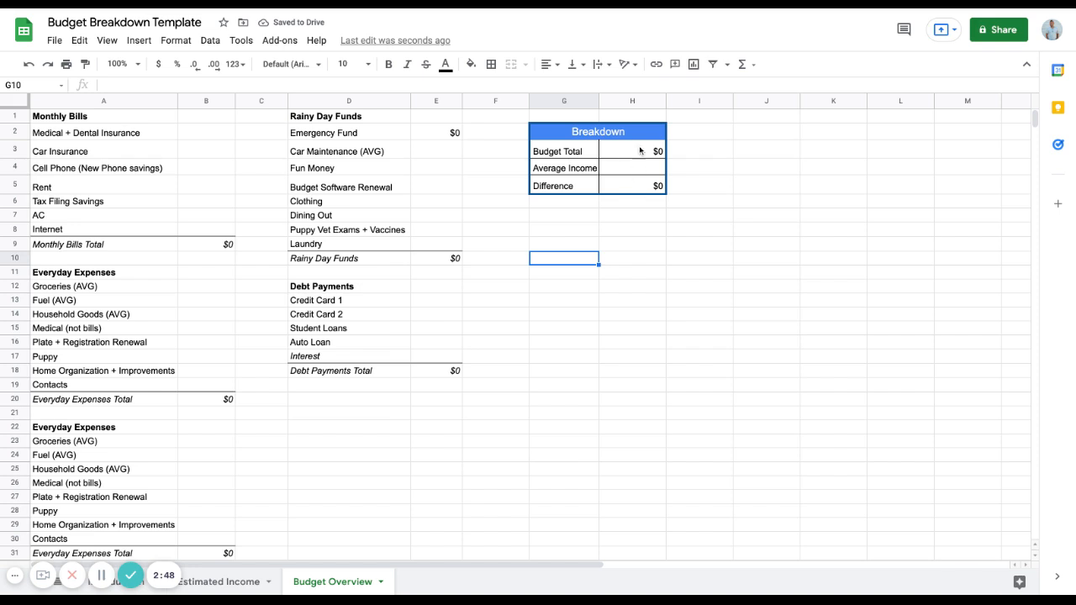
Add the duplicated block's total in B31 to the Budget Total formula, making it =SUM(B9+B20+E10+E18+B31)
double_click(626, 152)
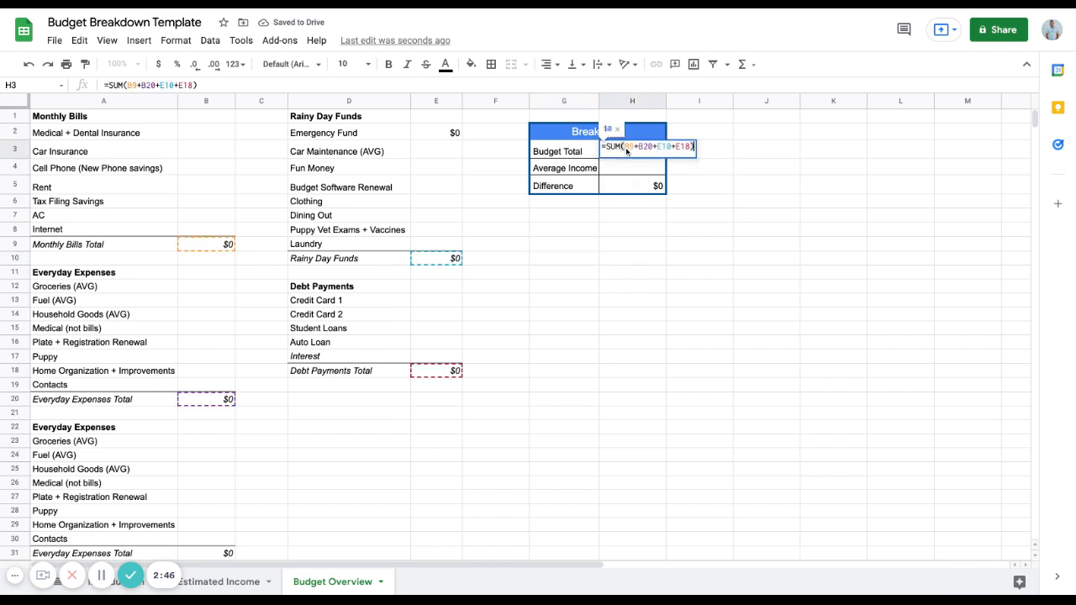
scroll(434, 406, "down", 2)
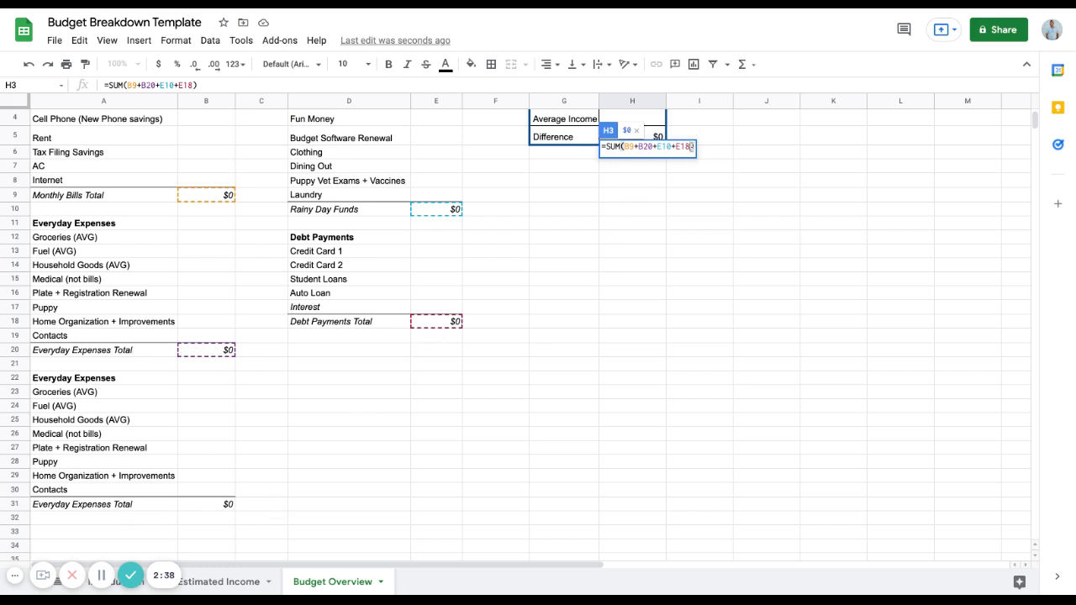
left_click(690, 146)
type("+")
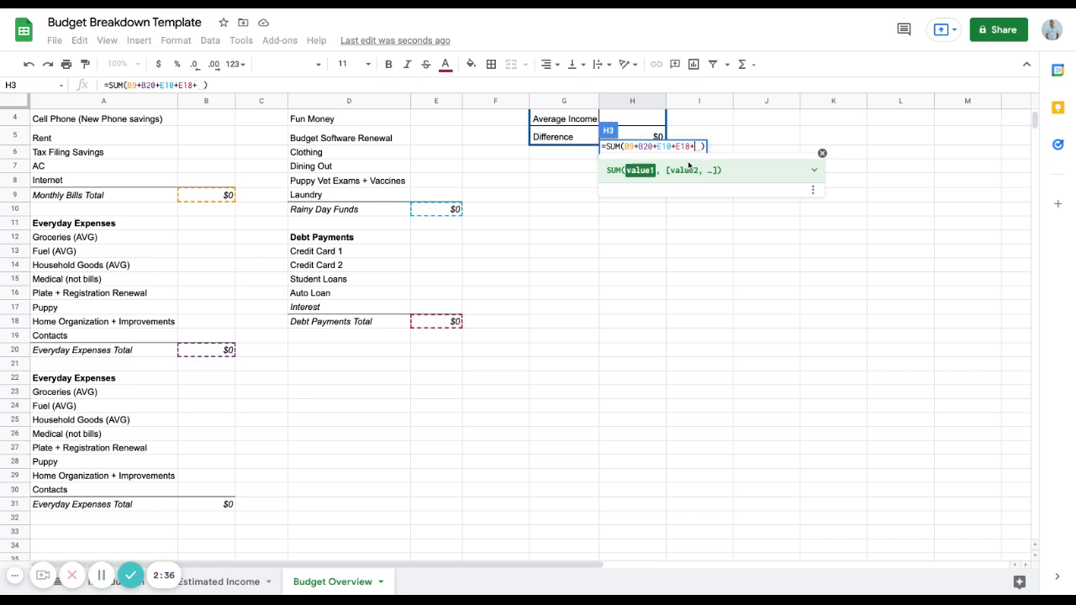
left_click(225, 504)
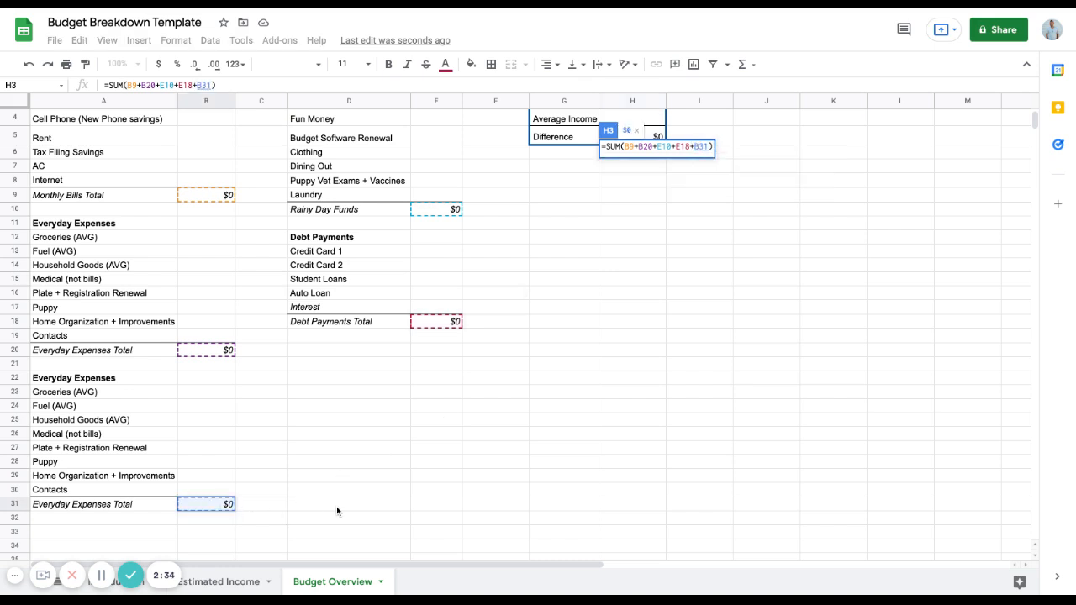
key("Return")
scroll(437, 446, "up", 2)
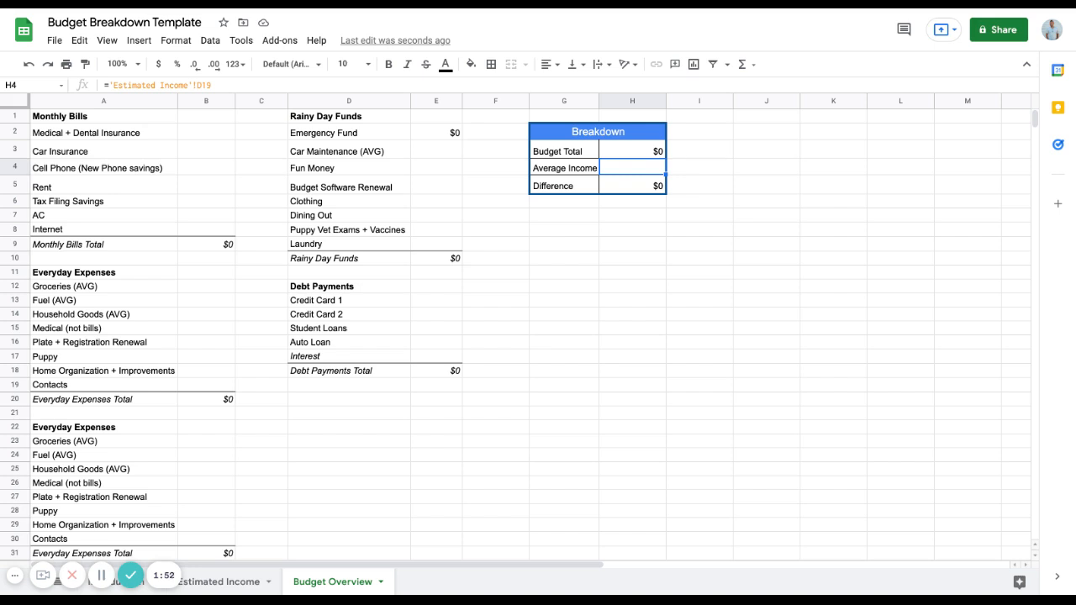
Change the Emergency Fund formula to =H4*5%, so it takes 5% of the average income
left_click(438, 132)
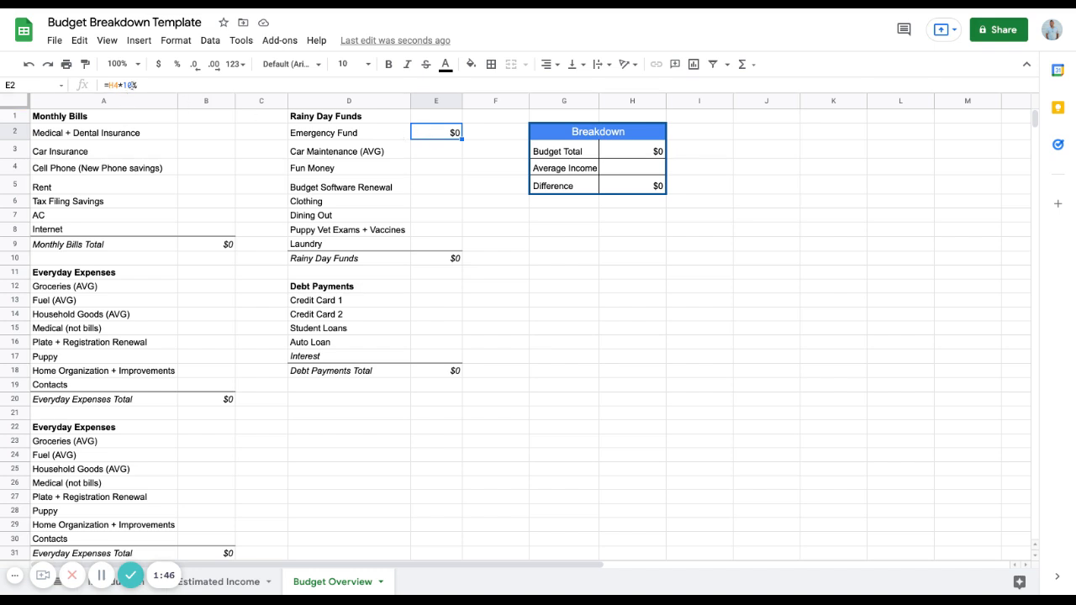
left_click(131, 85)
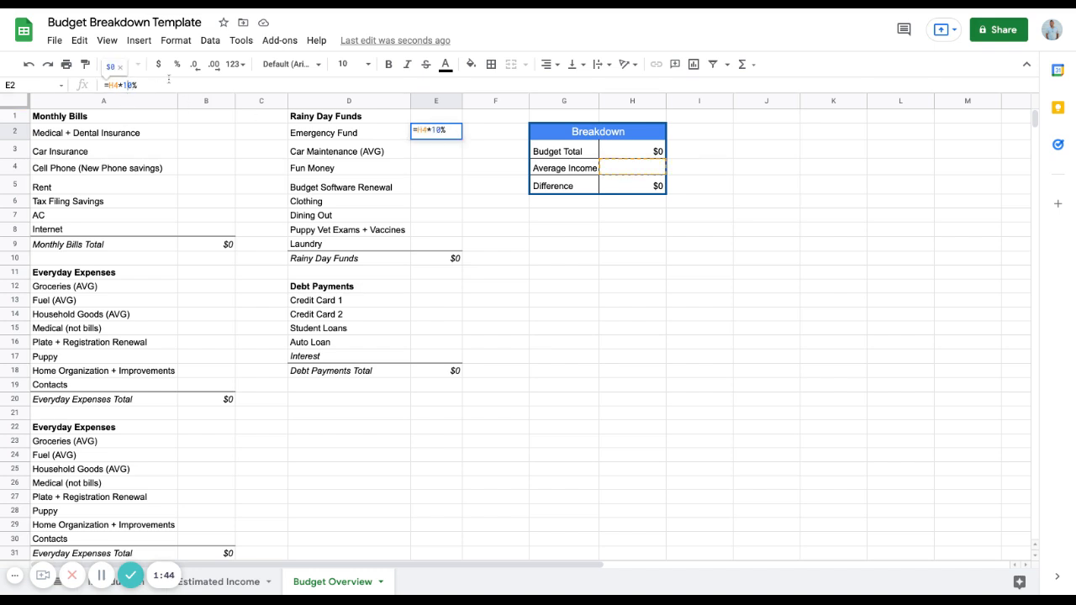
key("Return")
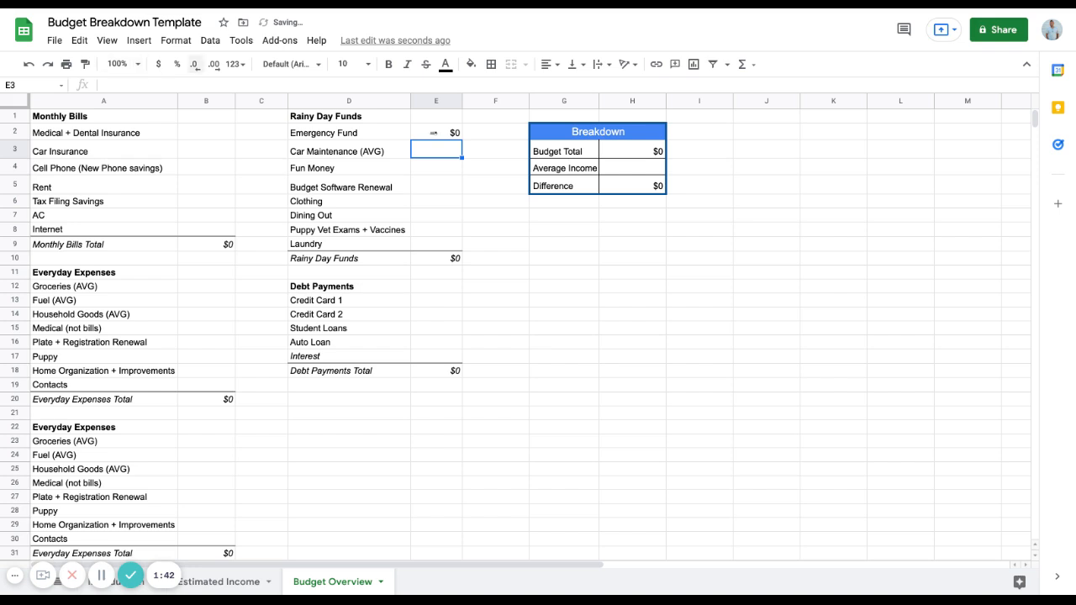
left_click(433, 132)
left_click(132, 85)
key("BackSpace")
type("5")
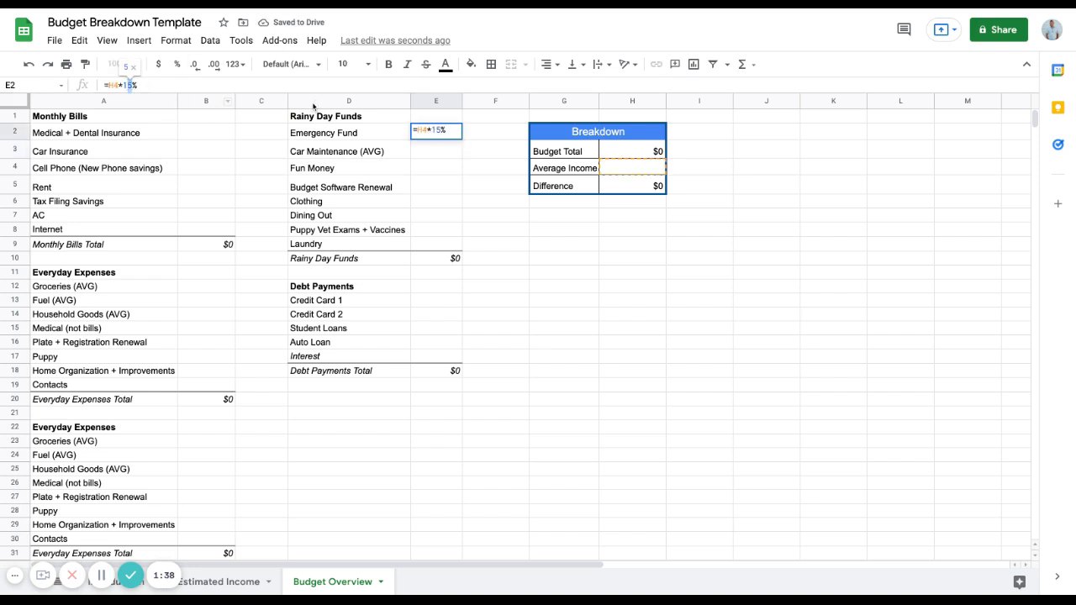
key("Return")
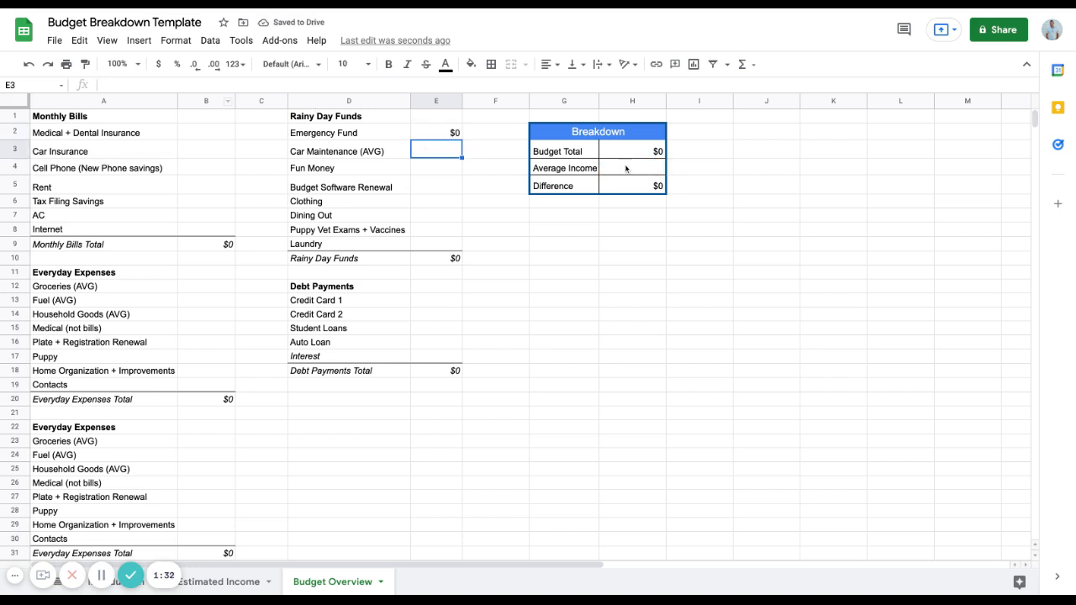
left_click(428, 132)
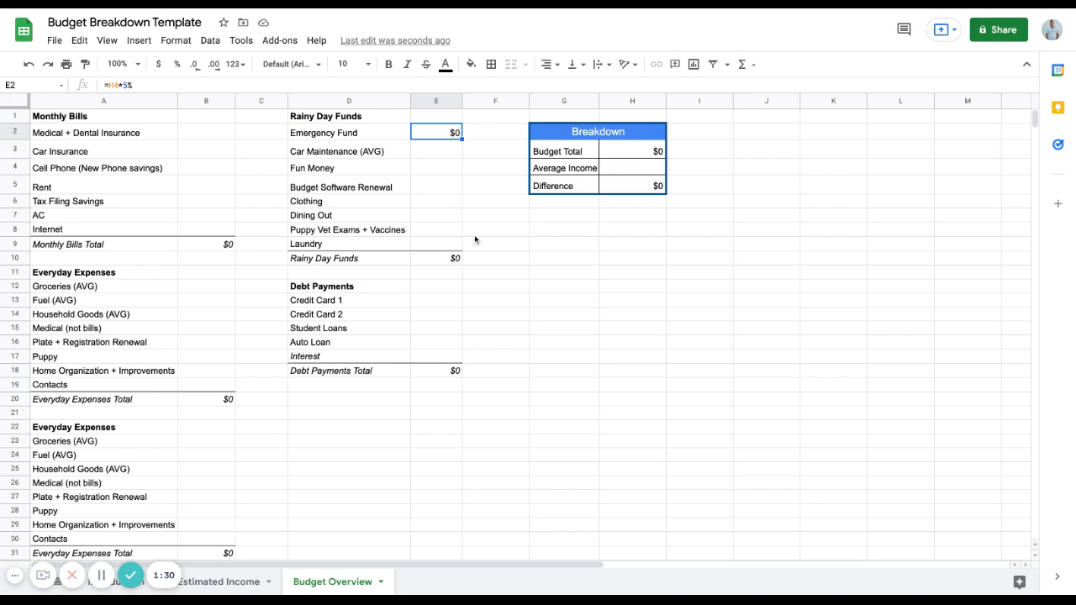